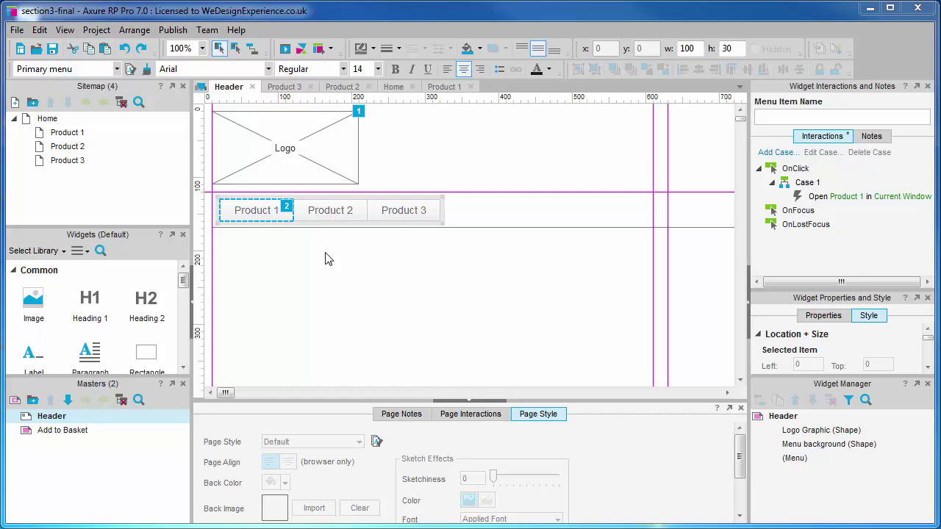
Select the Product 2 menu item and add a new OnClick case in the Case Editor.
click(347, 210)
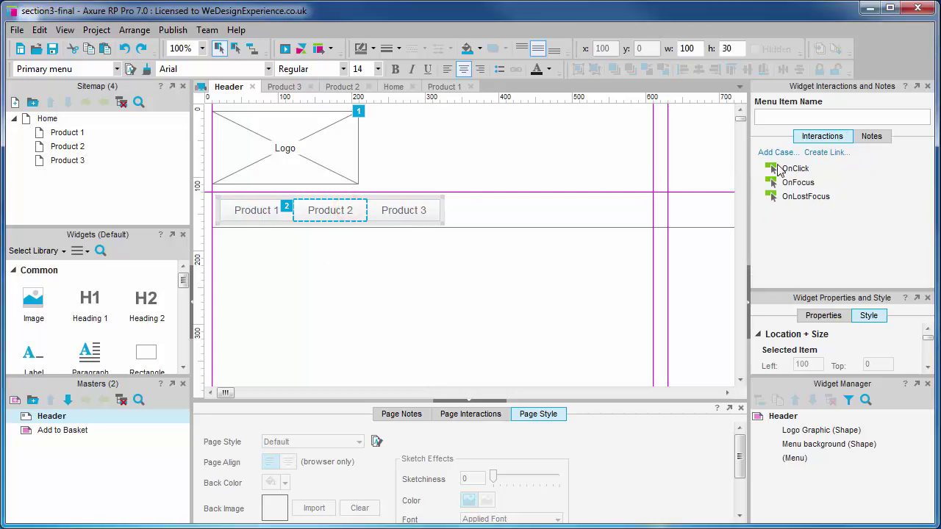
click(773, 152)
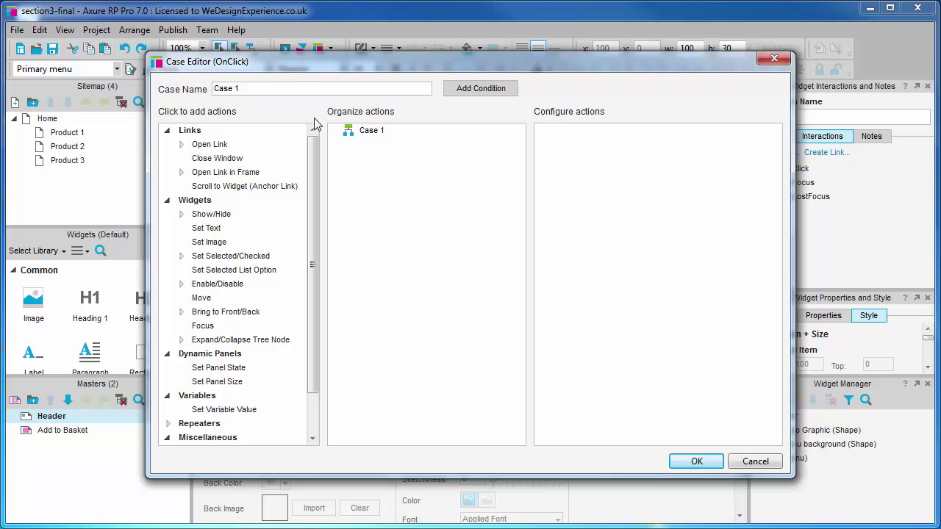
Rename Case 1 to 'Open Product 2 page'.
click(257, 88)
double_click(257, 88)
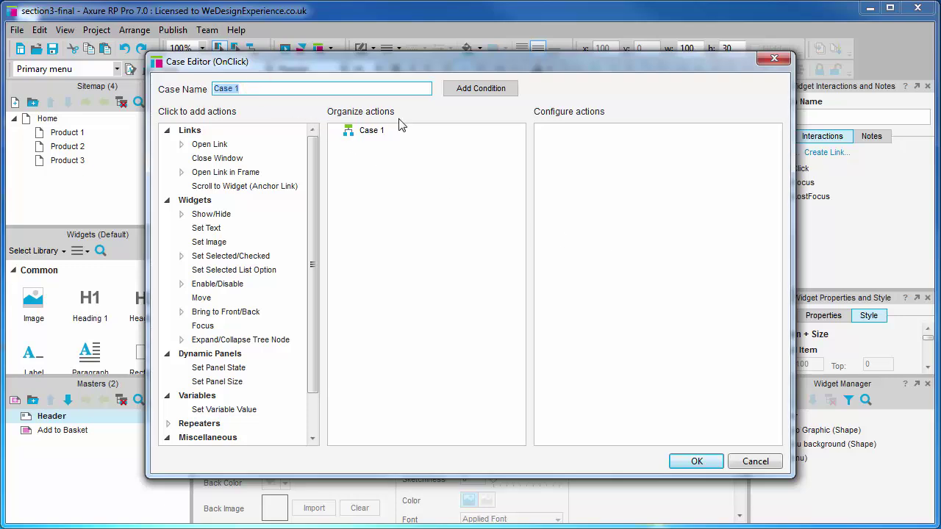
text(OPen)
key(BackSpace)
key(BackSpace)
key(BackSpace)
text(pen Product )
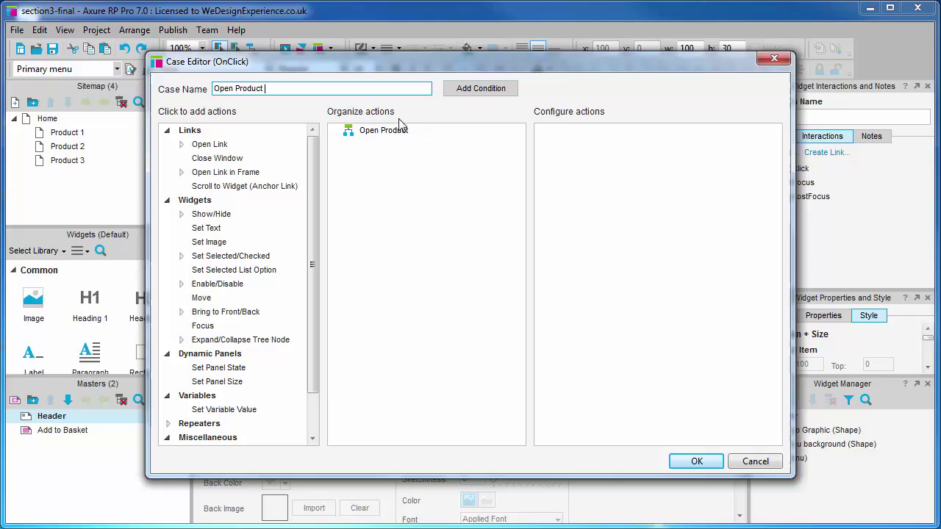
text(2 page)
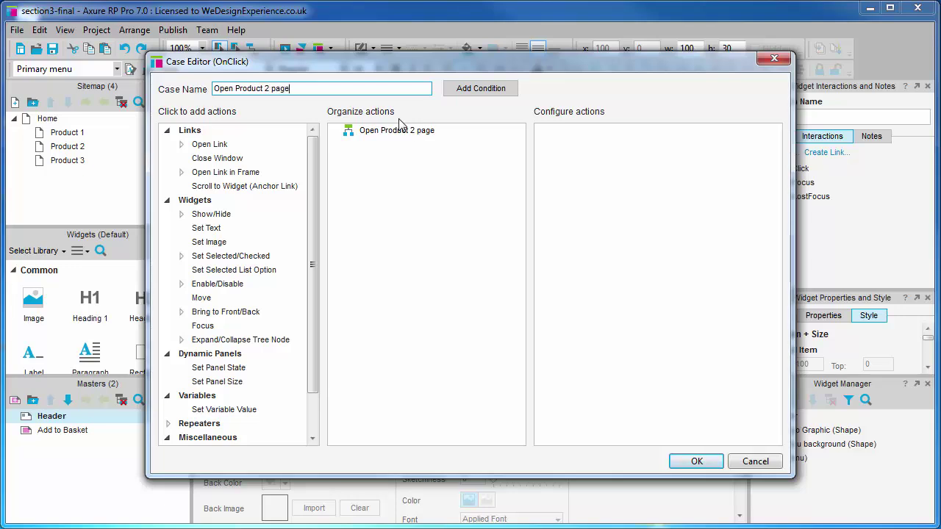
click(456, 184)
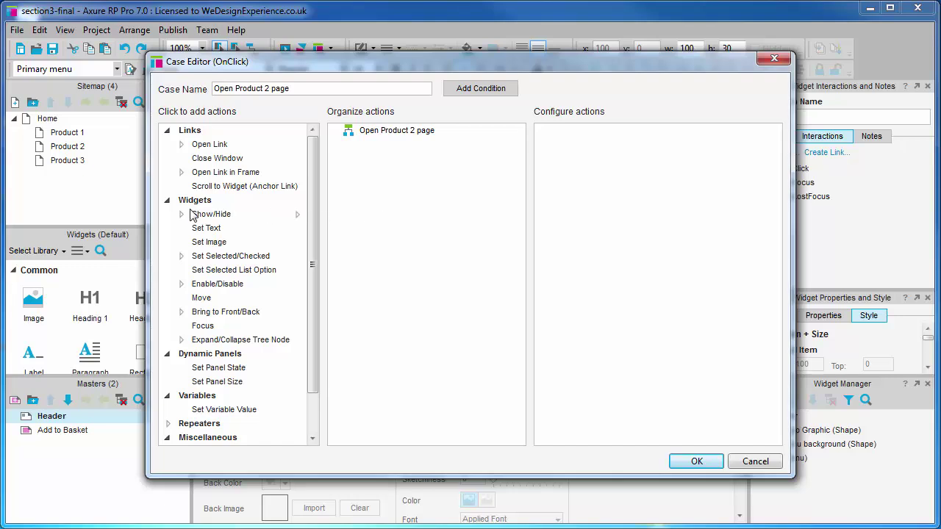
Add an Open Link action to the case and select it.
click(268, 147)
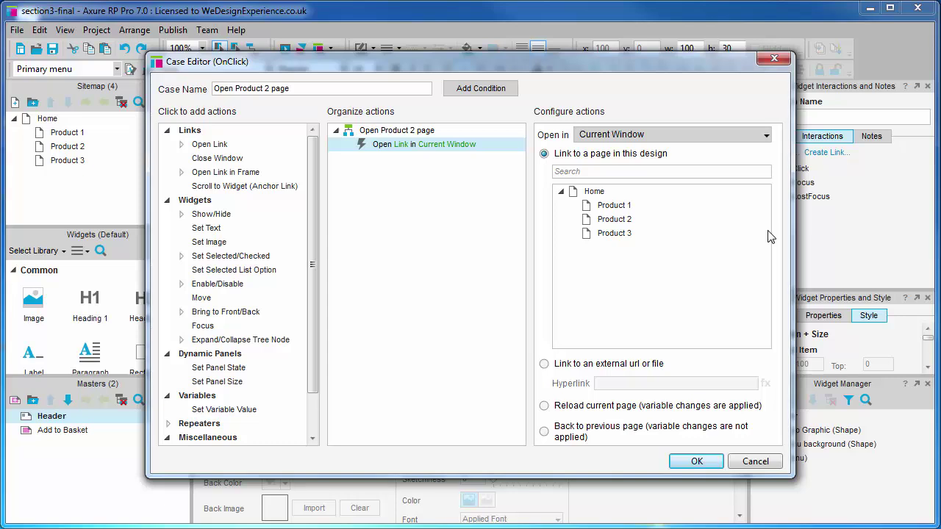
click(441, 164)
click(446, 144)
click(449, 161)
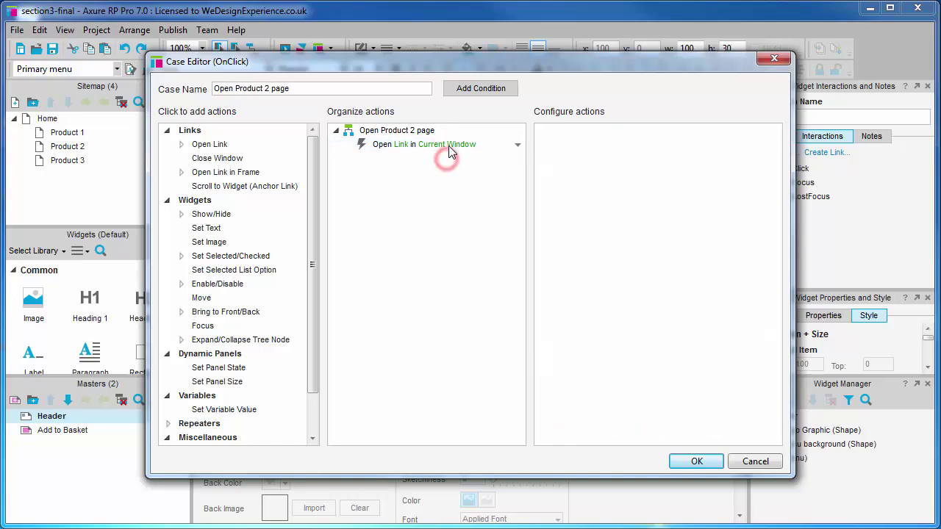
click(446, 144)
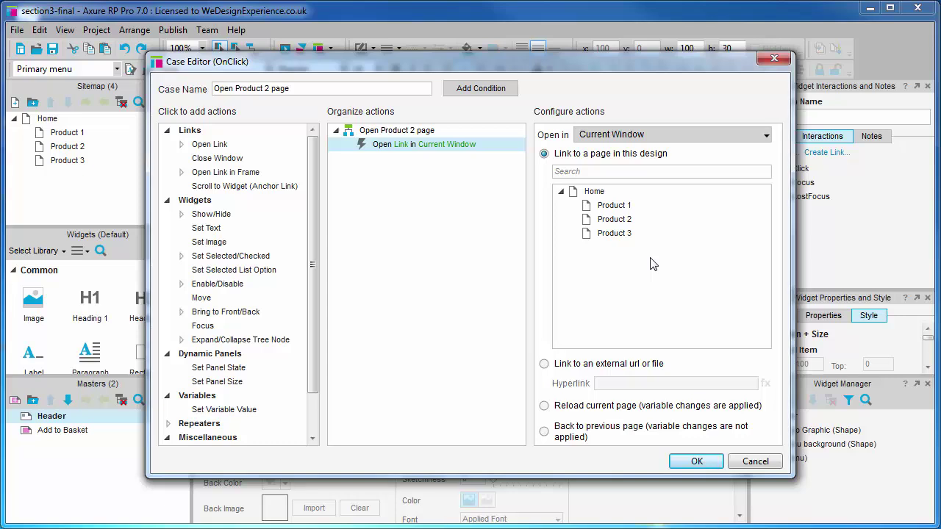
Point the link at the Product 2 page in this design, opening in the Current Window.
click(768, 138)
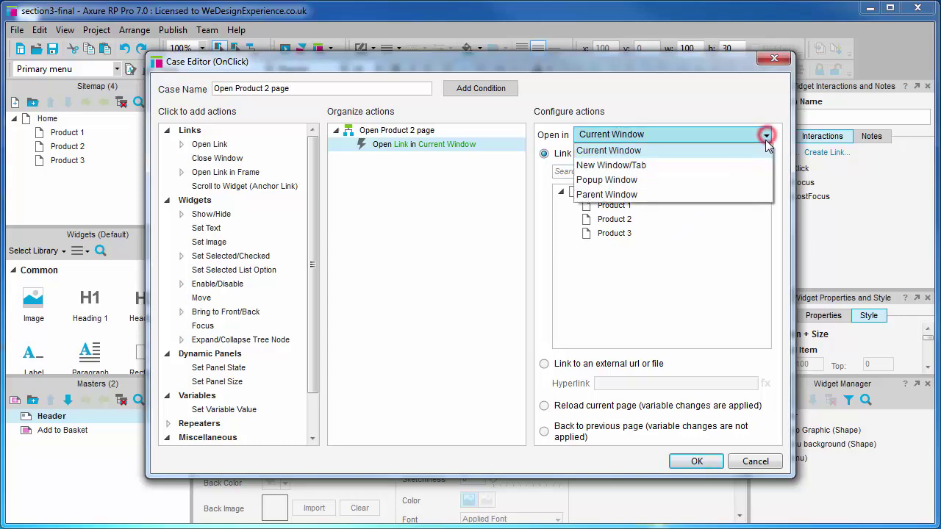
click(689, 167)
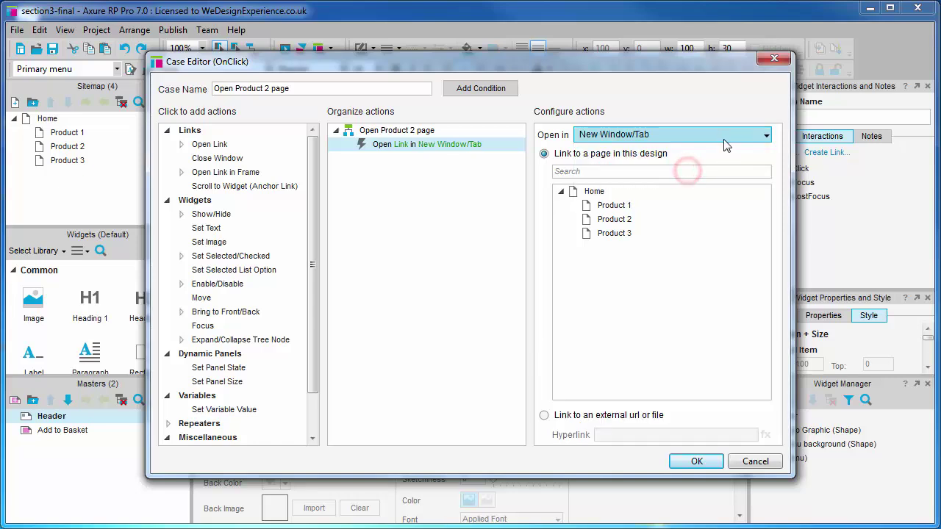
click(693, 134)
click(712, 153)
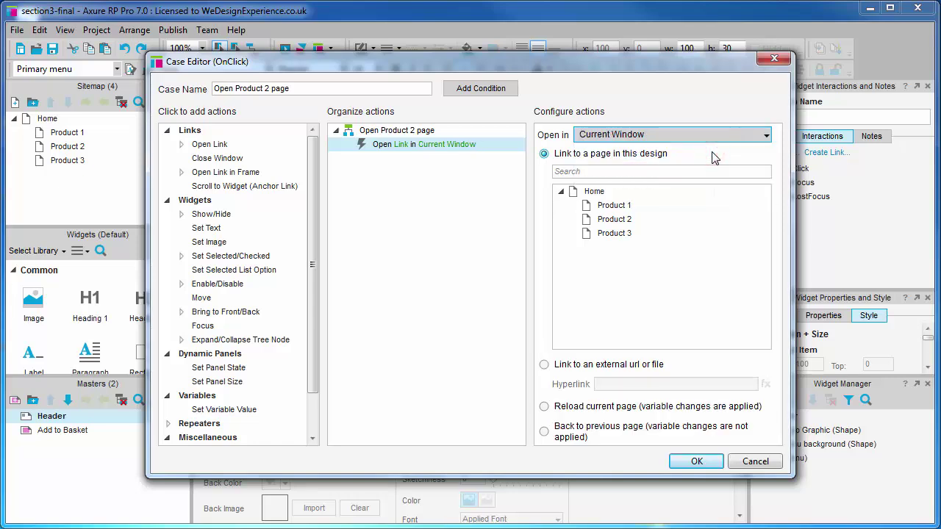
click(542, 364)
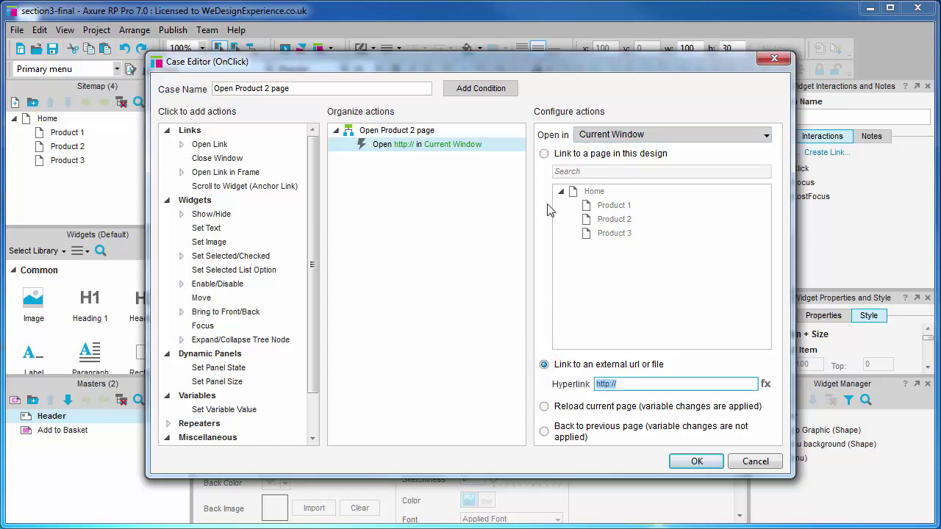
click(544, 153)
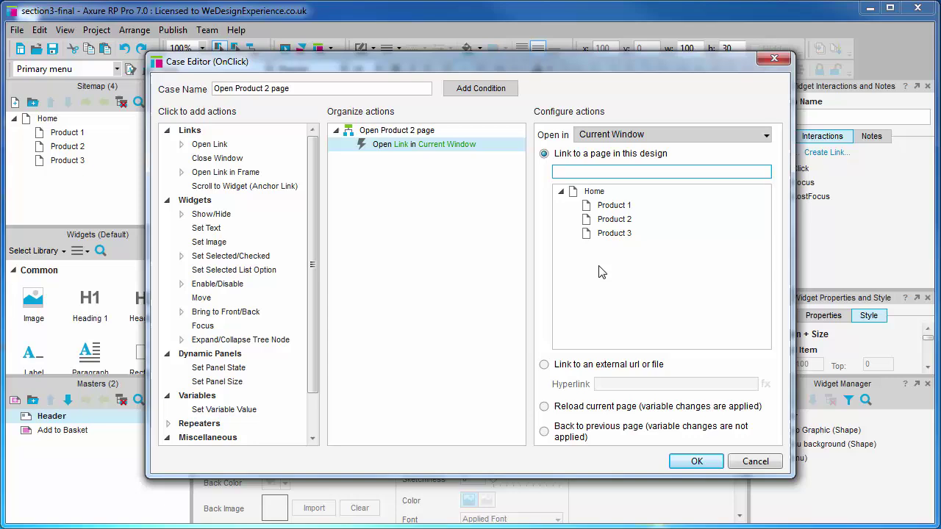
click(683, 220)
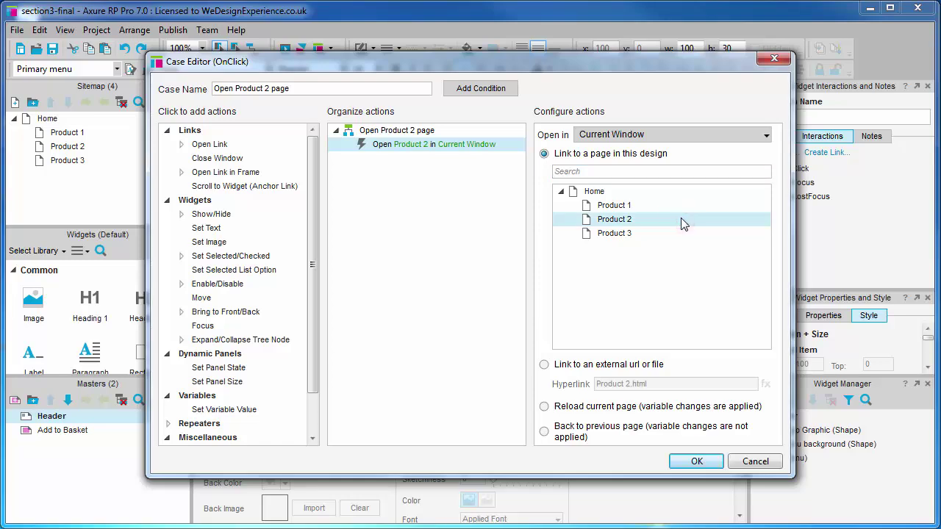
Close the Case Editor and copy the Open Product 2 page case.
click(685, 463)
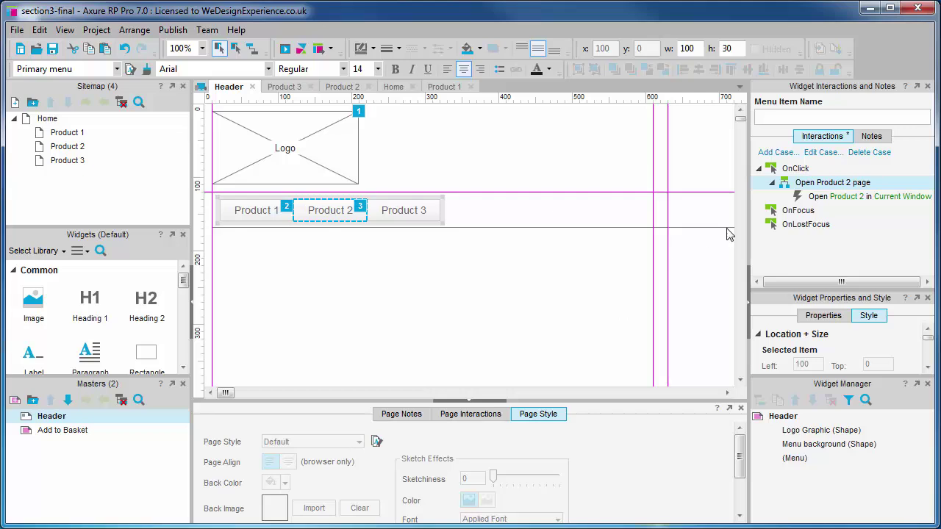
right_click(816, 183)
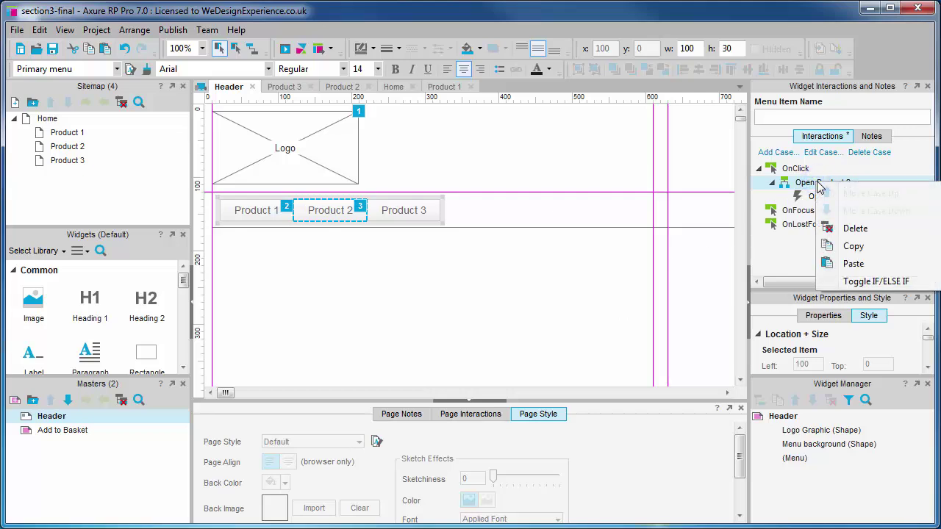
click(860, 245)
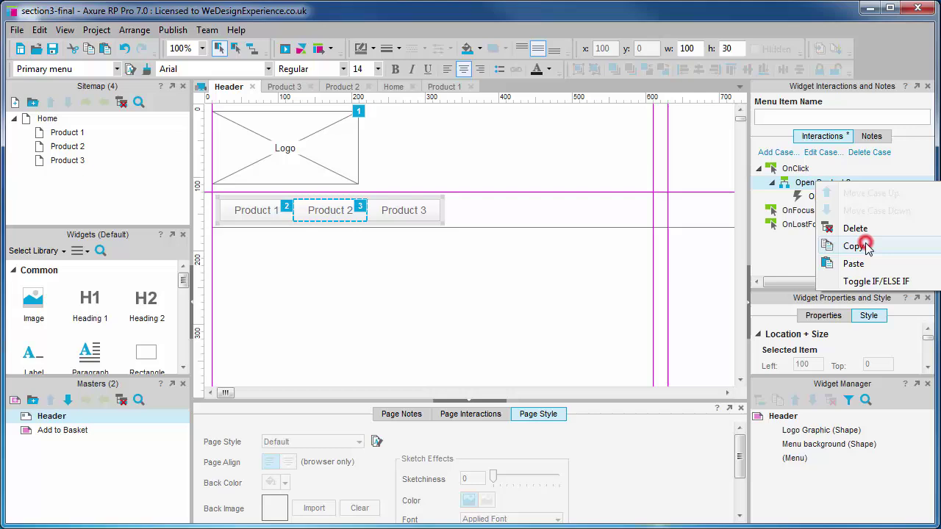
Paste the copied case onto the Product 3 menu item's OnClick event.
click(417, 210)
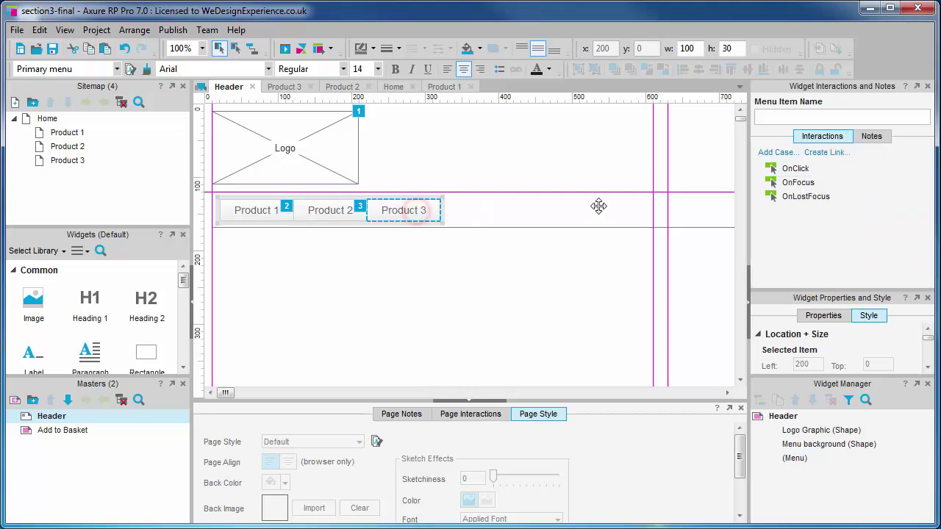
right_click(809, 171)
click(853, 235)
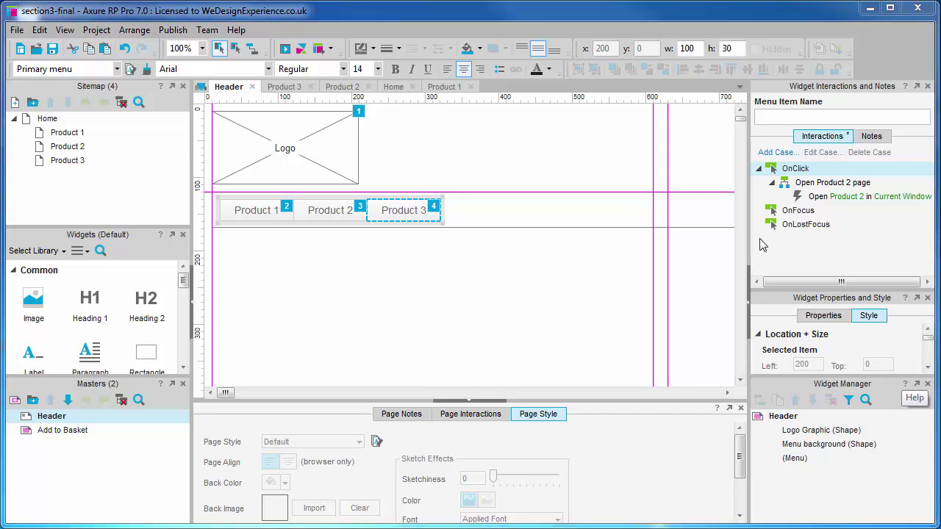
Rename the pasted case to 'Open Product 3 page' and retarget its link to Product 3.
double_click(809, 182)
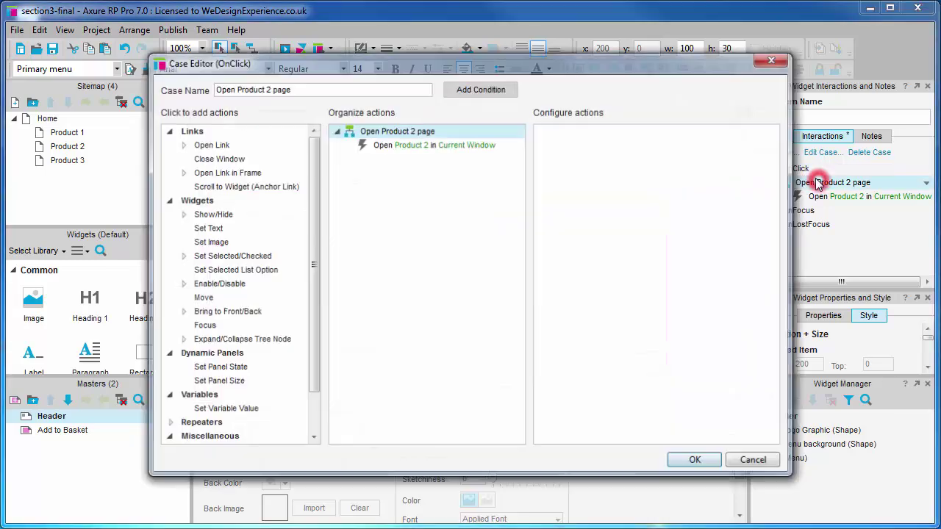
click(268, 88)
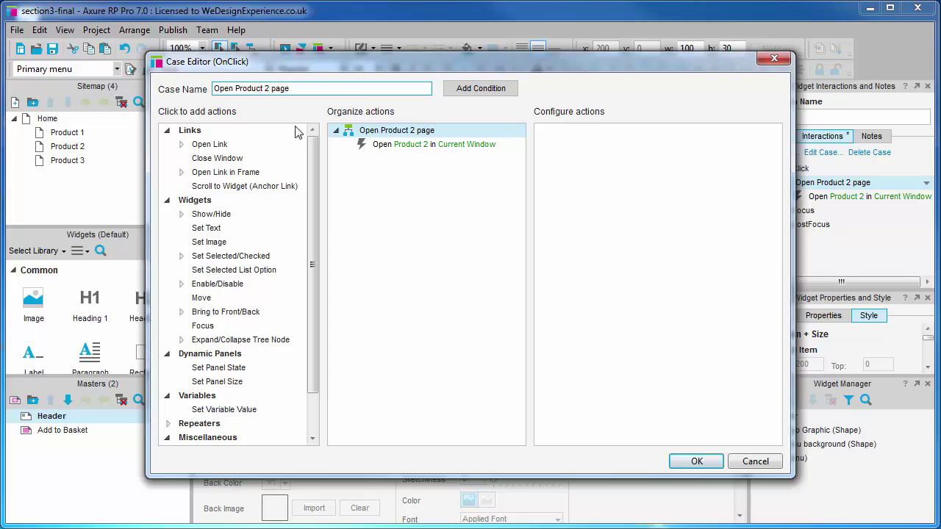
key(BackSpace)
text(3)
click(409, 146)
click(614, 235)
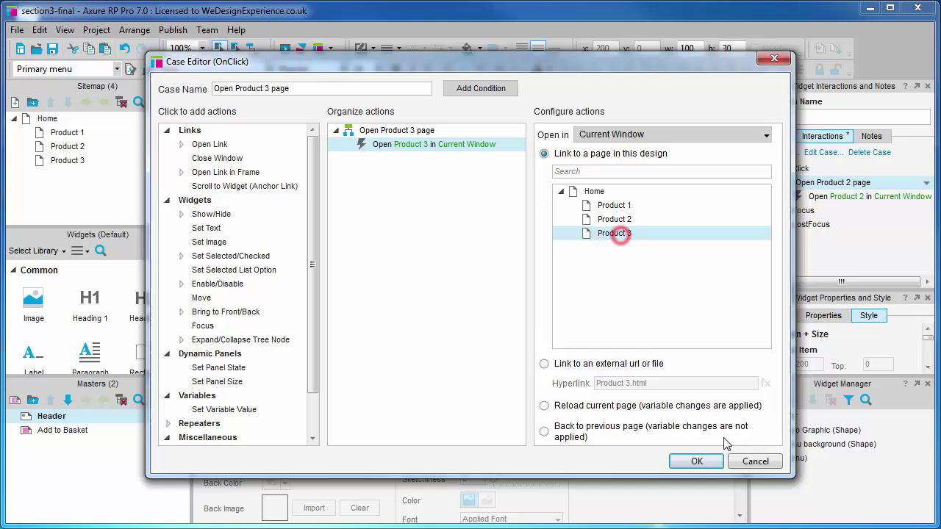
click(696, 462)
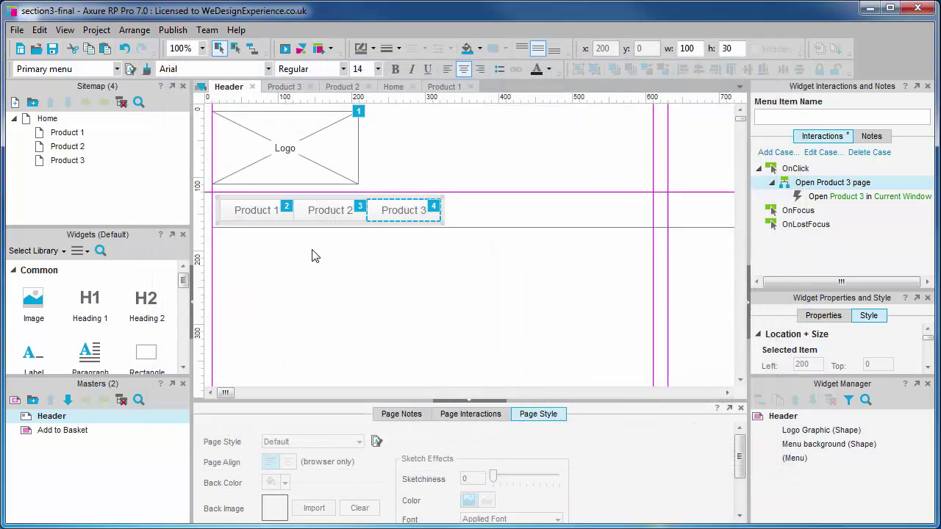
Rename Product 1's Case 1 to 'Open product 1 page'.
click(257, 207)
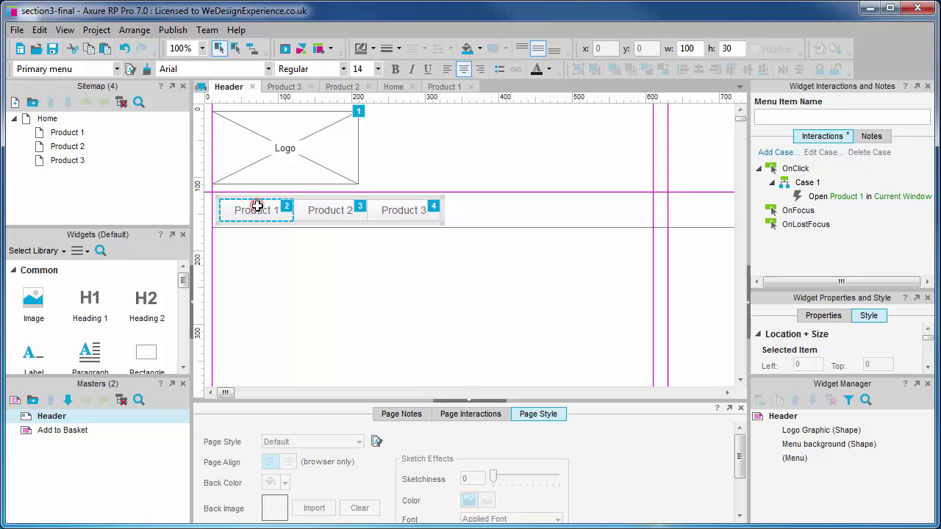
click(816, 182)
double_click(831, 184)
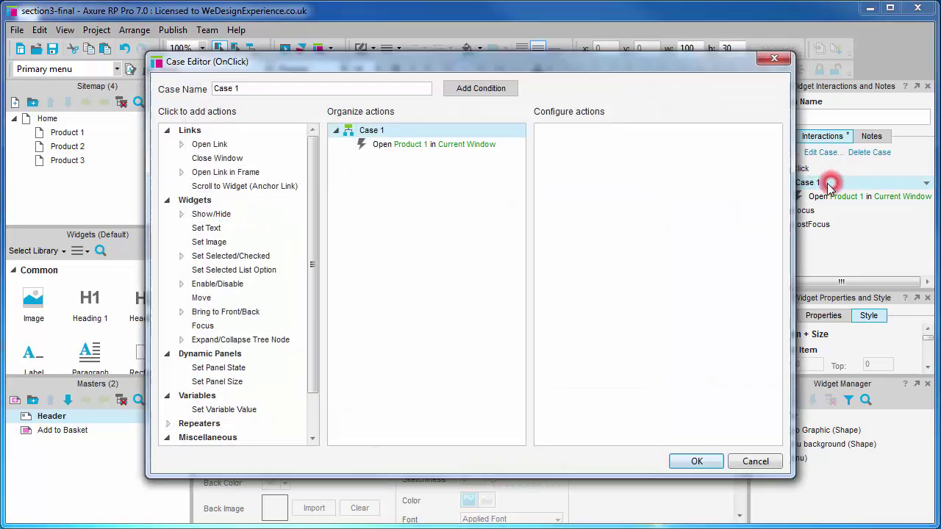
click(245, 89)
drag(220, 88, 213, 88)
text(O)
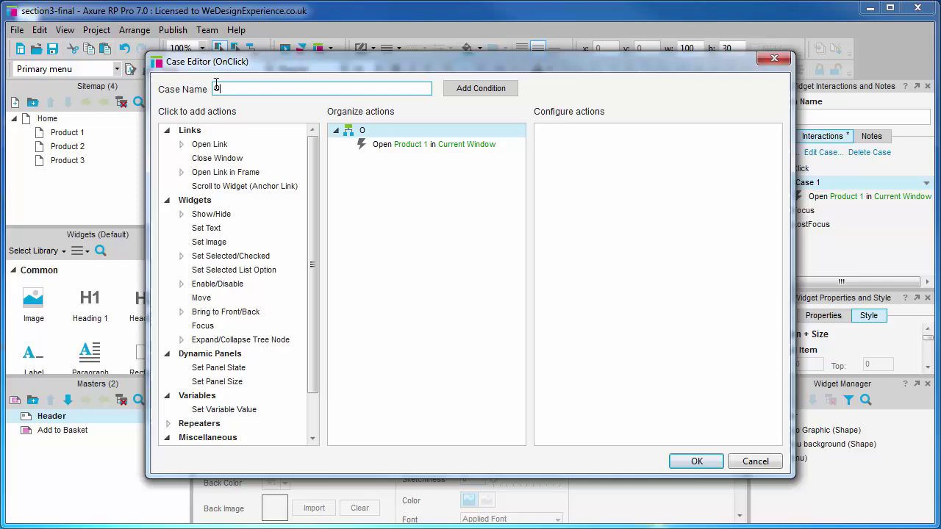
text(pen pro)
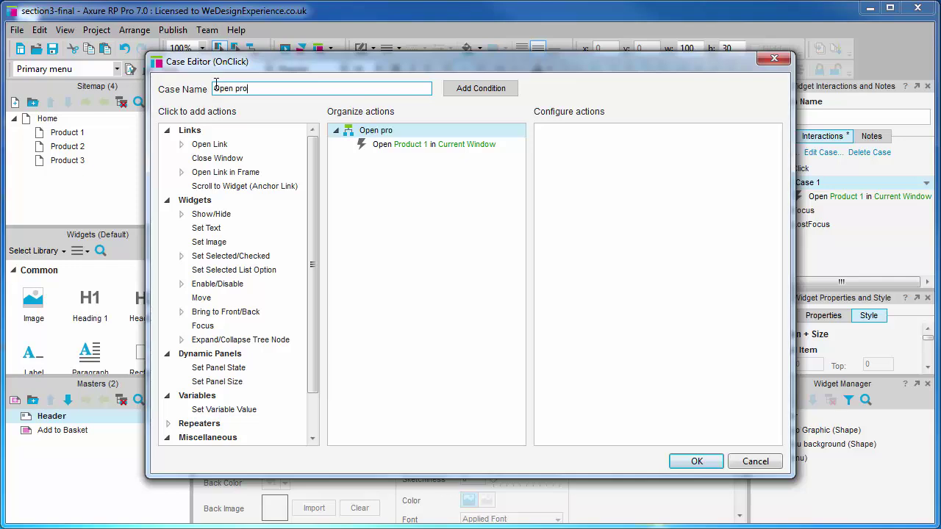
text(dut)
key(BackSpace)
key(BackSpace)
text(ct 1 page)
click(712, 461)
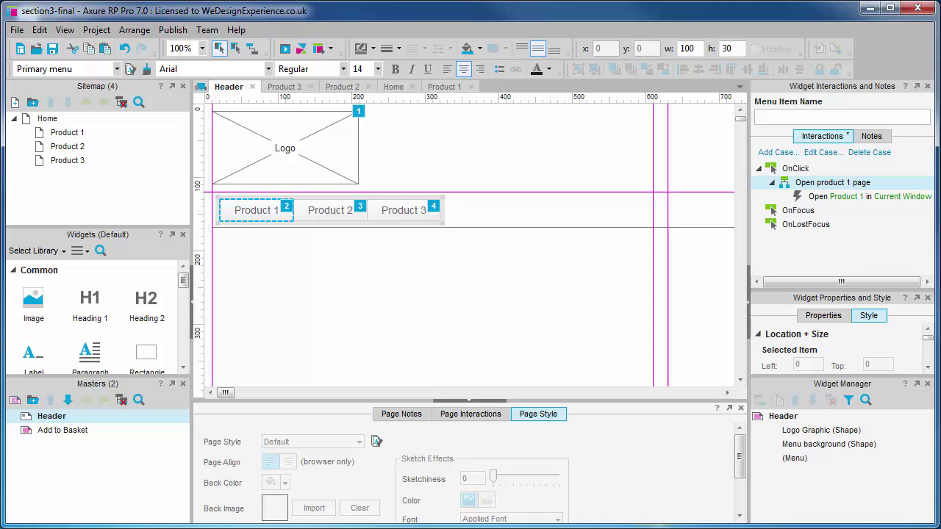
click(475, 277)
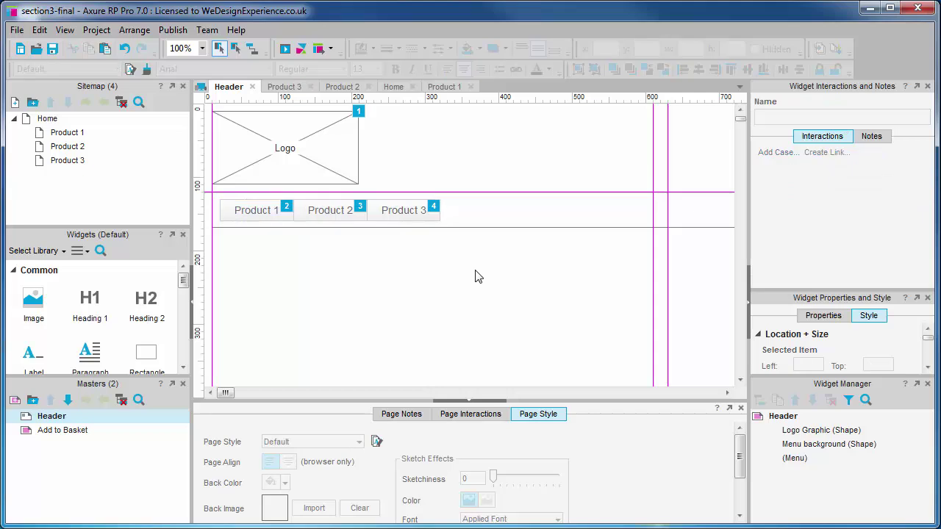
Replace the Logo placeholder with a new Image widget in the same spot.
click(313, 161)
key(Delete)
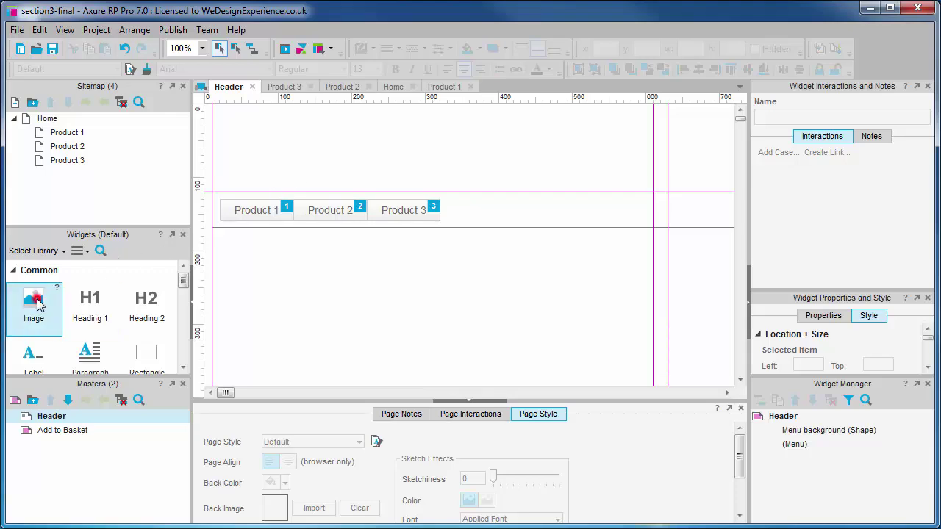
drag(33, 302, 209, 124)
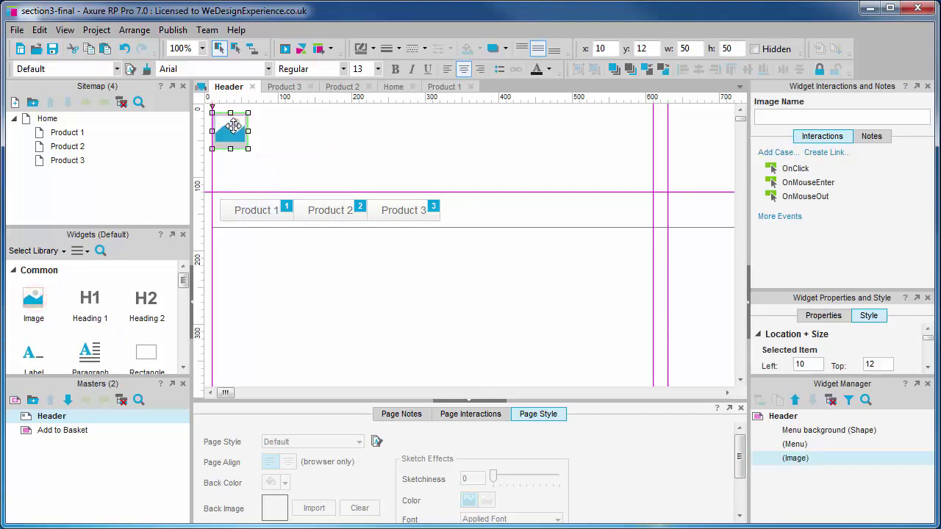
Load genericLogo.png from the Desktop into the image, autosized to 265×101.
double_click(247, 131)
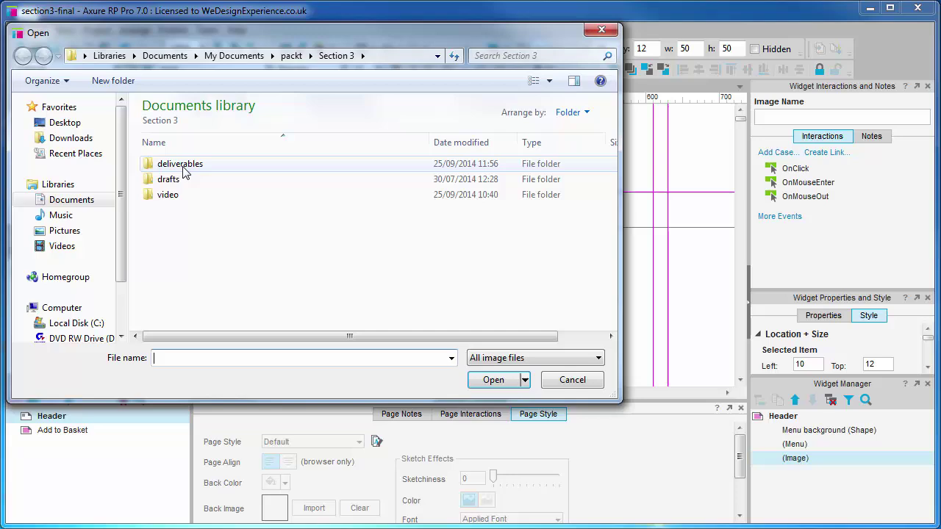
click(81, 122)
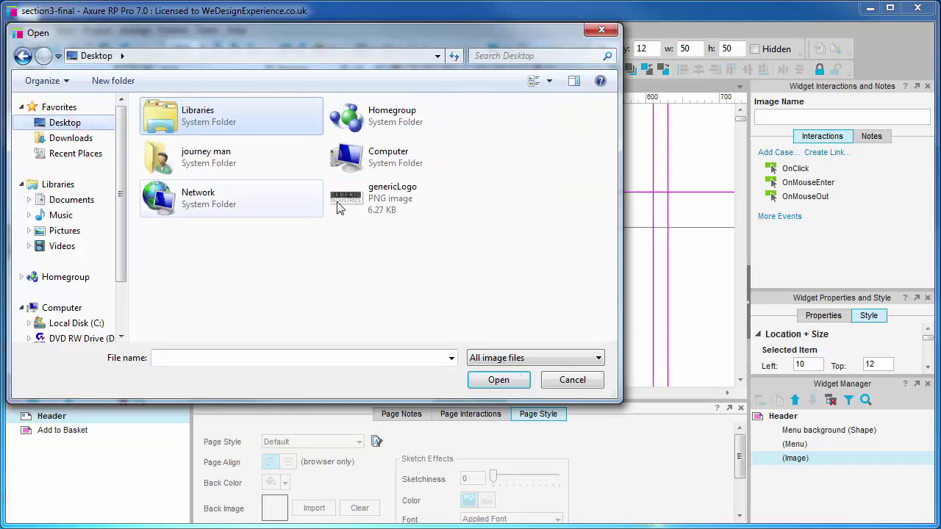
double_click(412, 198)
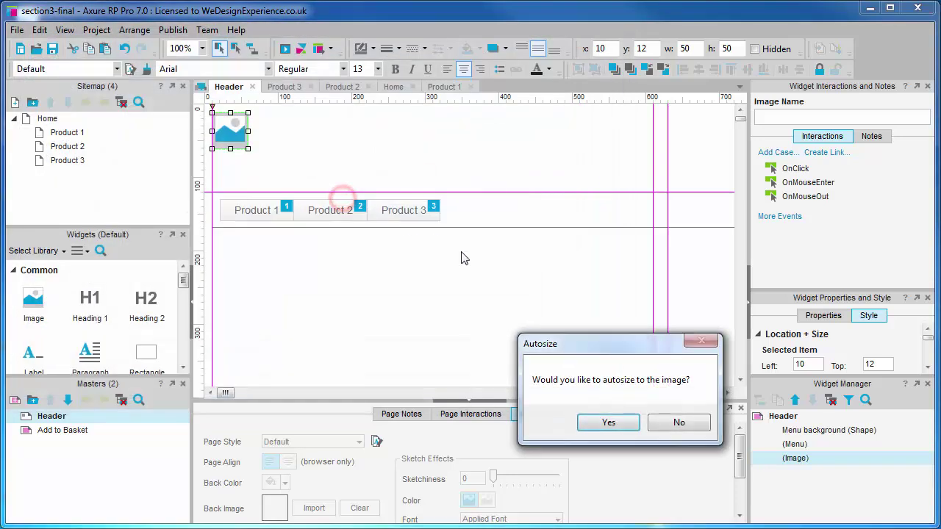
click(622, 425)
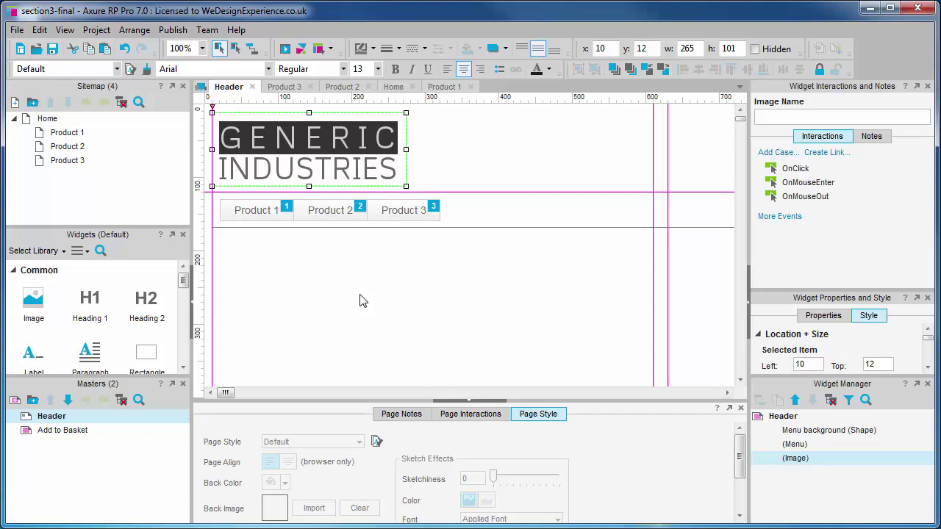
click(360, 301)
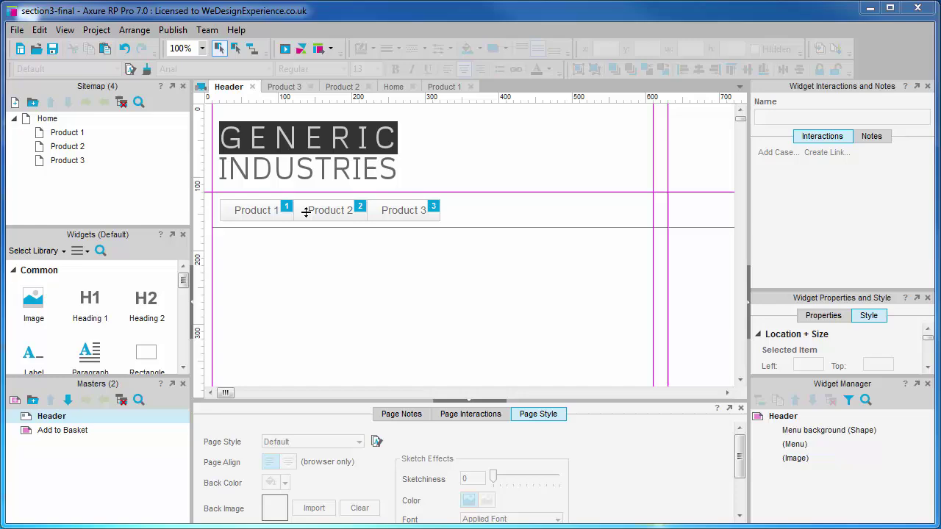
Add an OnClick Open Link case on the logo image targeting the Home page.
click(305, 147)
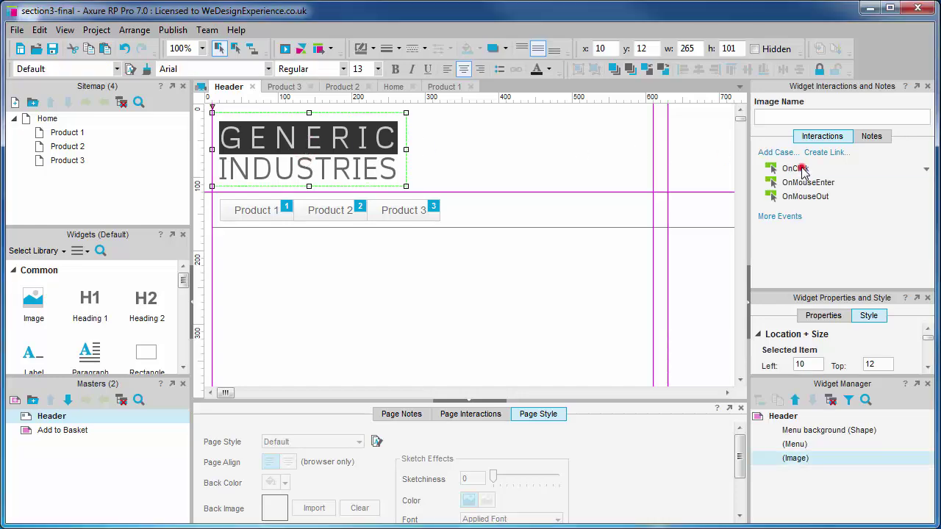
double_click(801, 170)
click(229, 145)
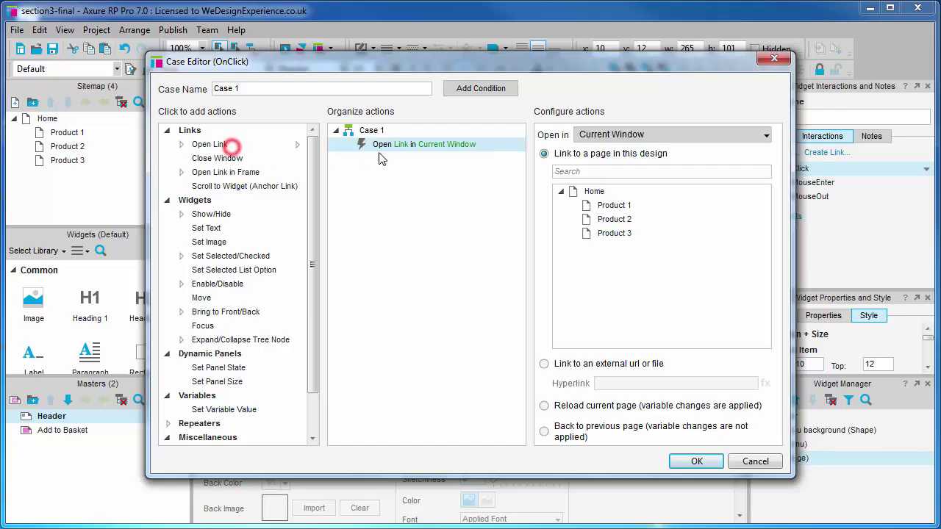
click(614, 192)
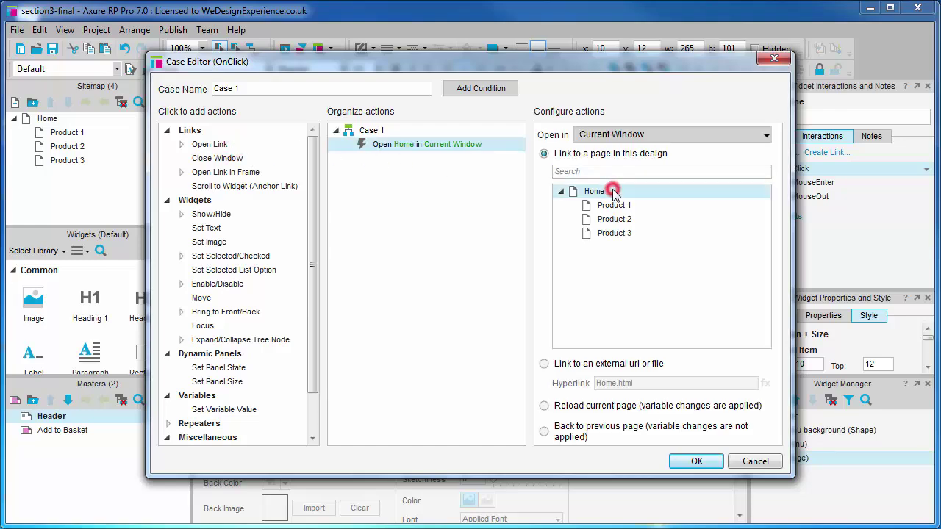
click(685, 463)
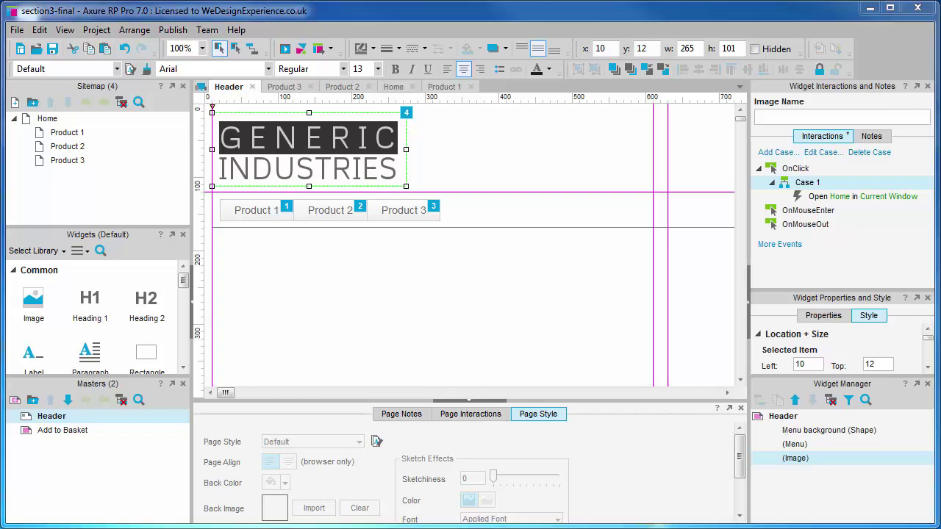
click(363, 279)
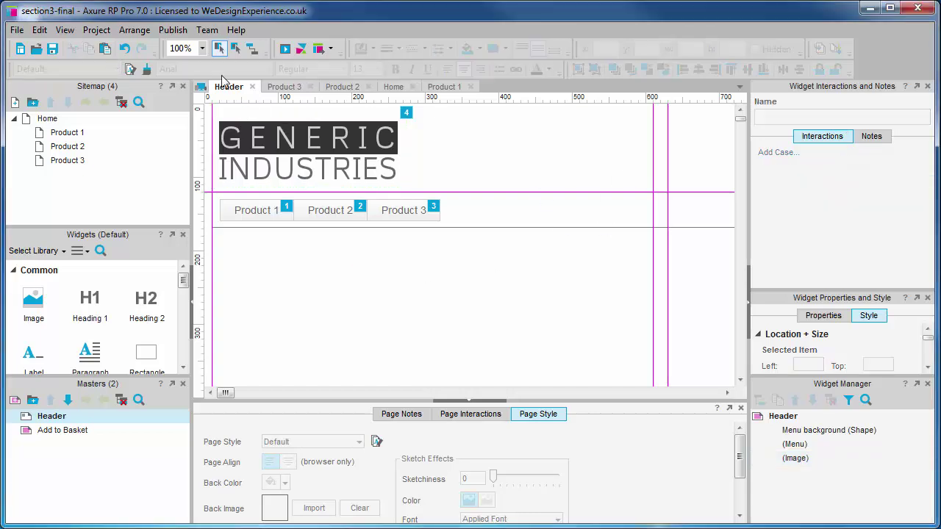
Preview the prototype using Default browser with the sitemap shown, from Publish > Preview Options.
click(173, 32)
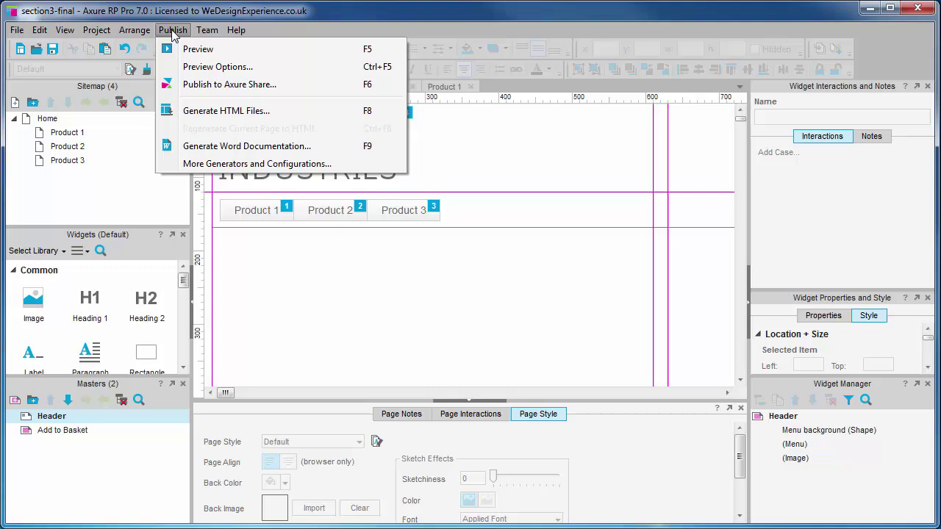
click(269, 67)
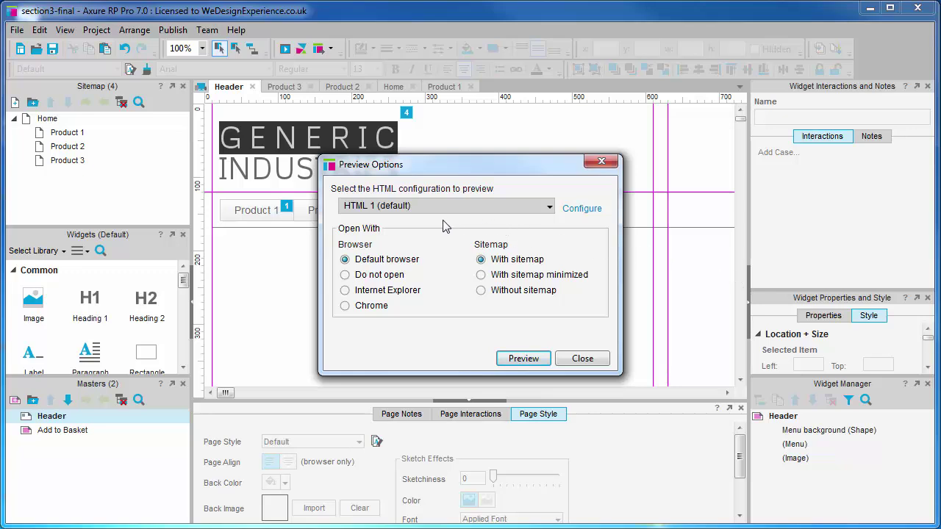
click(345, 290)
click(345, 306)
click(345, 260)
click(536, 275)
click(530, 291)
click(521, 259)
click(521, 359)
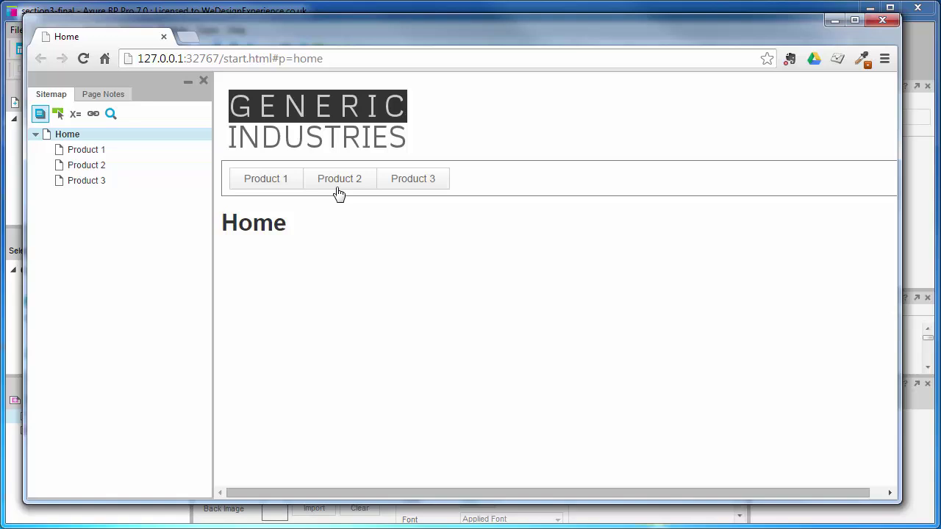
click(338, 183)
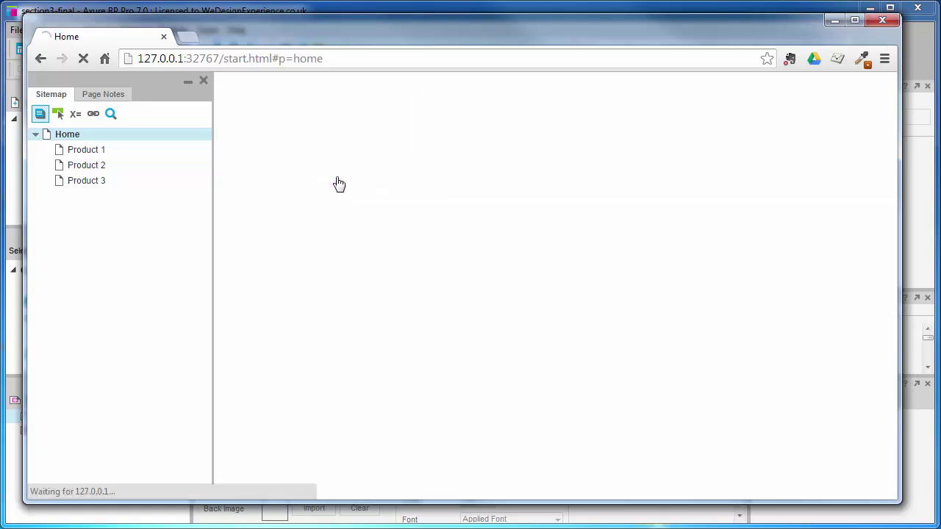
click(262, 185)
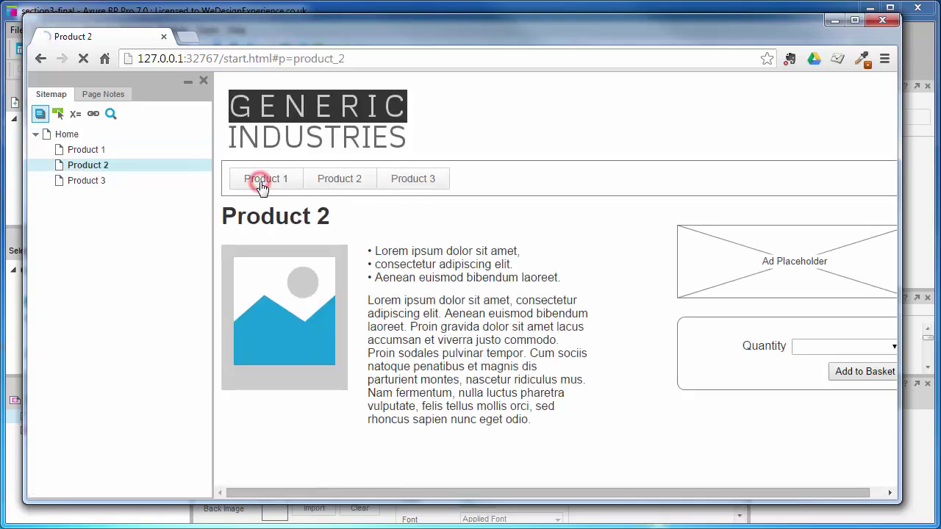
click(421, 179)
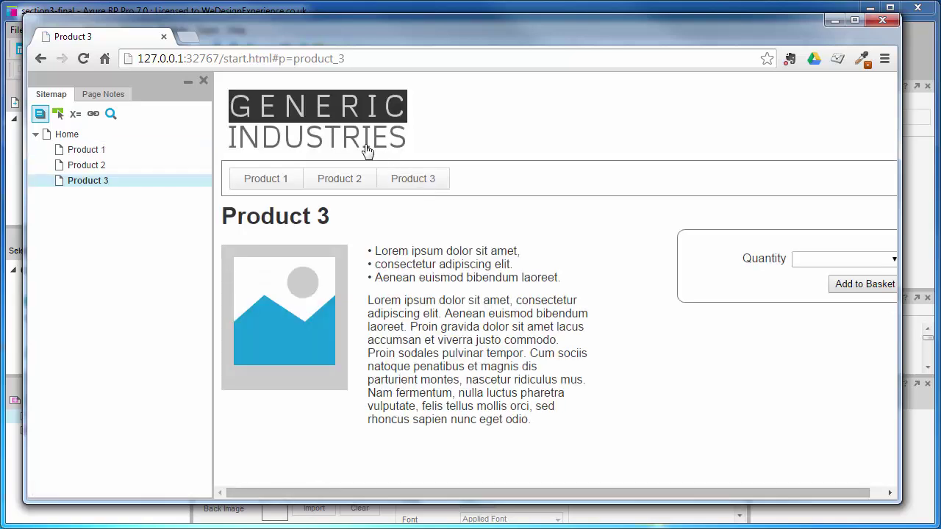
click(366, 149)
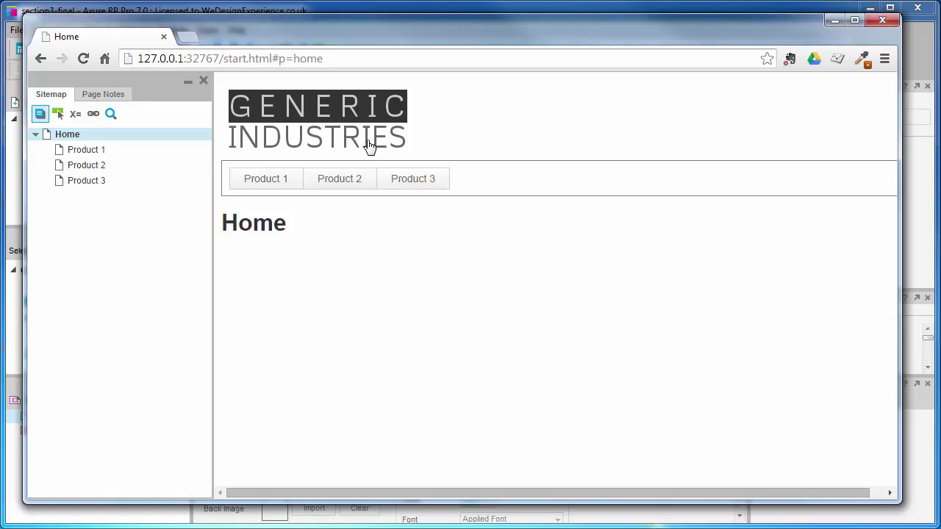